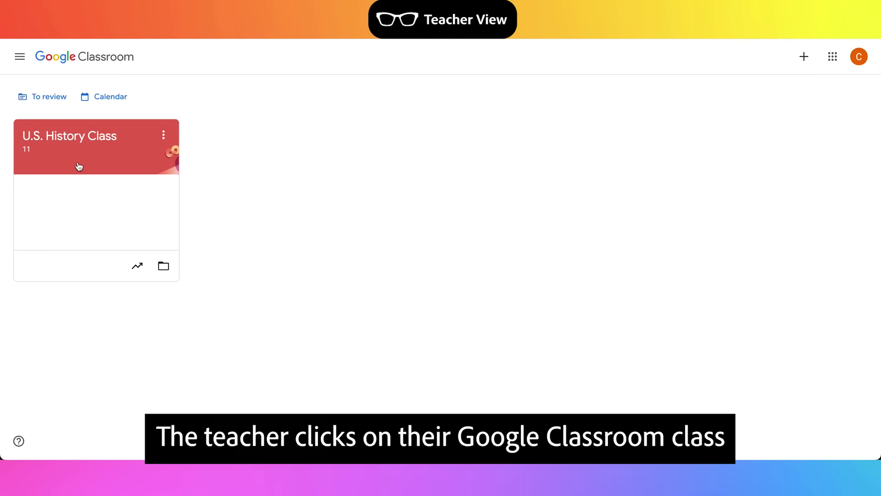
Step: In U.S. History Class, start a new assignment from the Classwork list
click(81, 144)
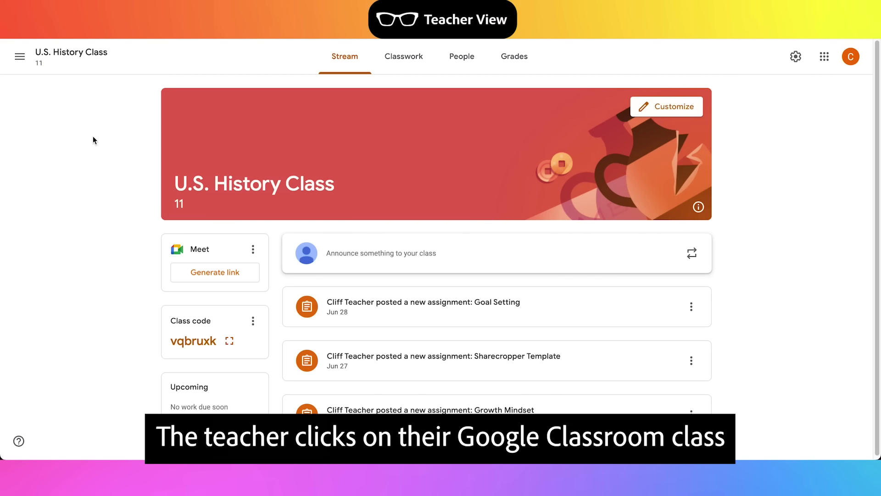
click(414, 65)
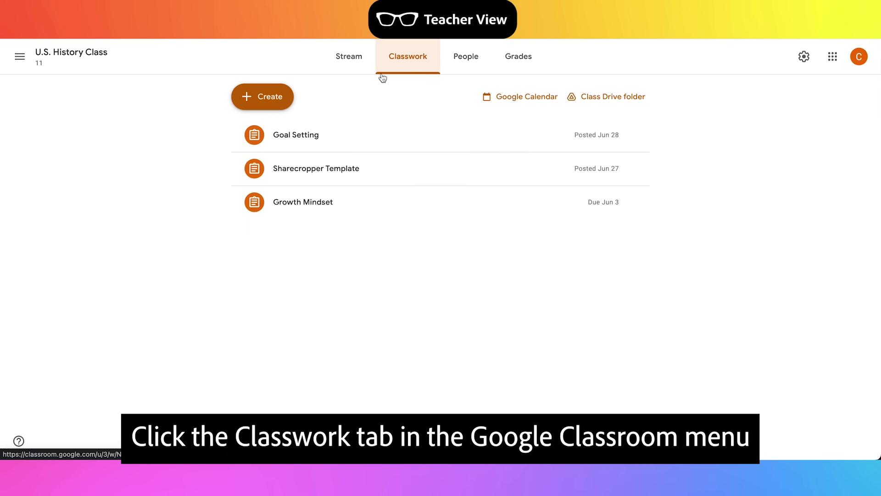
click(272, 96)
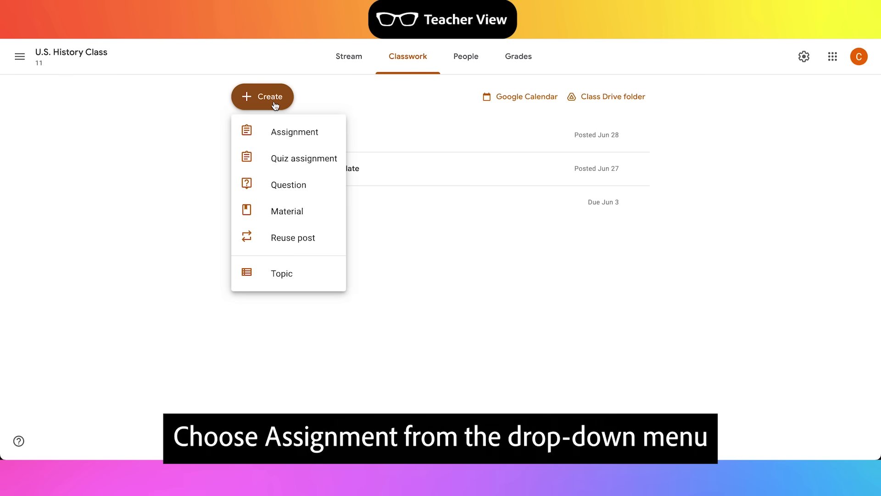
click(285, 137)
Step: Title the assignment 'Civil Disobedience - Historical Figure' and write instructions to modify the template for a civil-disobedience advocate
text(Civil Disobed)
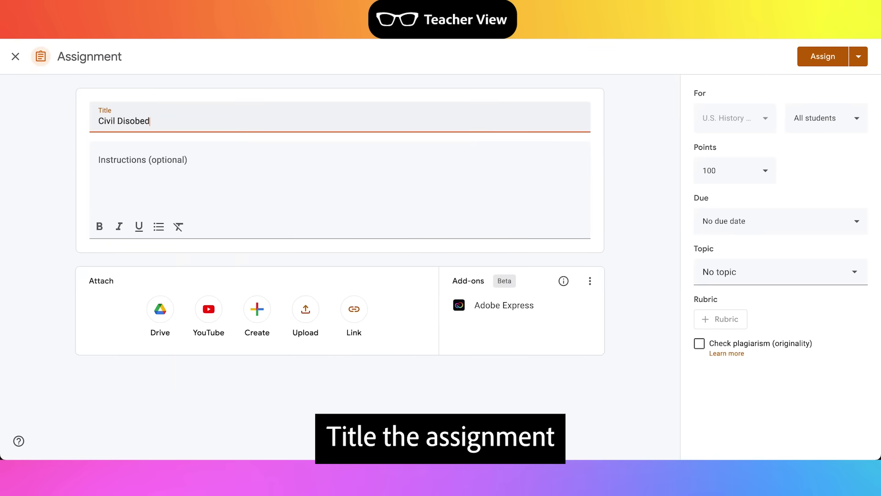
text(ience - Historical Figure)
click(195, 163)
text(Modify this template to showc)
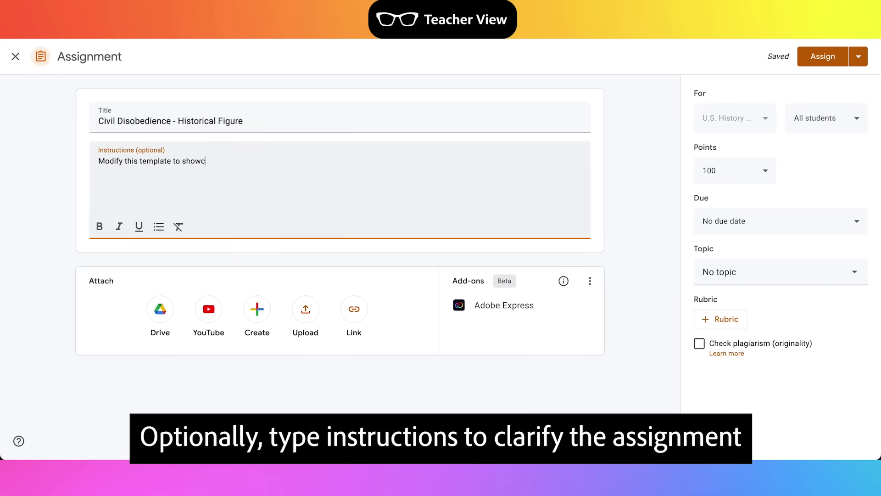
text(ase any historical figure who advocated civil disobedience. Replace the name of the historical f)
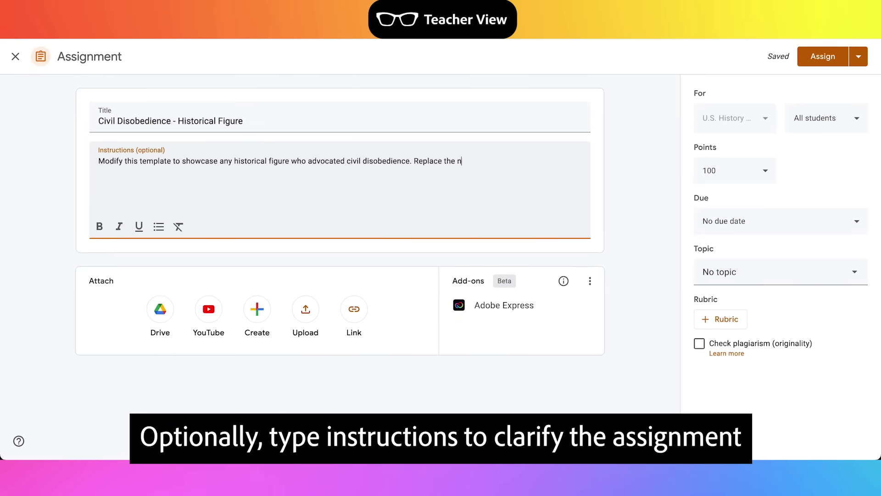
text(igure, the photo, and the famous quote.)
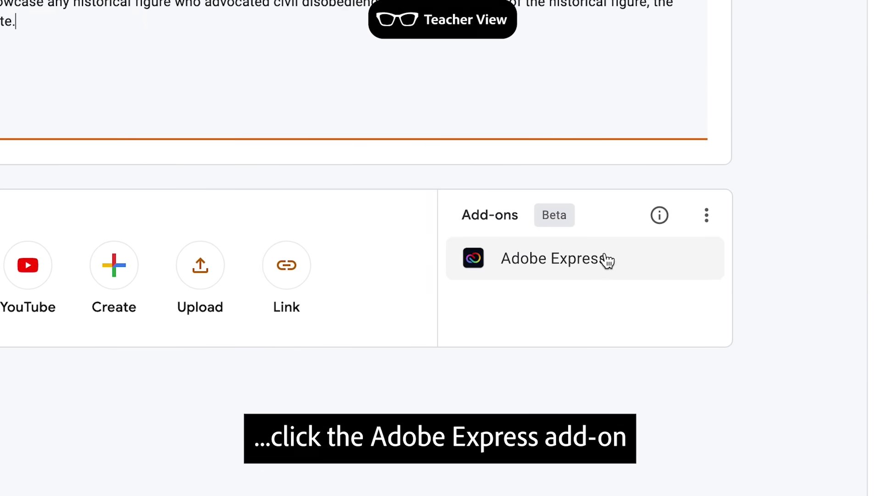
Step: Open the Adobe Express add-on and preview the Synthesizing Information (Headlines) template from the gallery
click(584, 261)
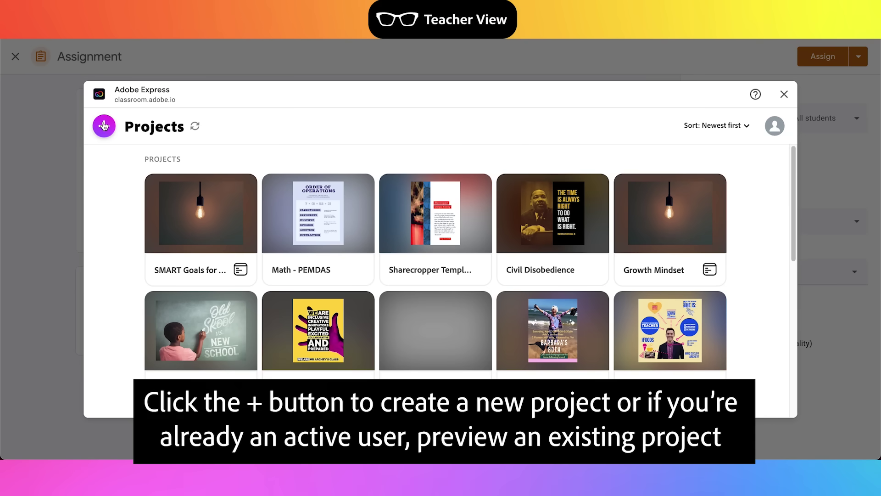
click(104, 126)
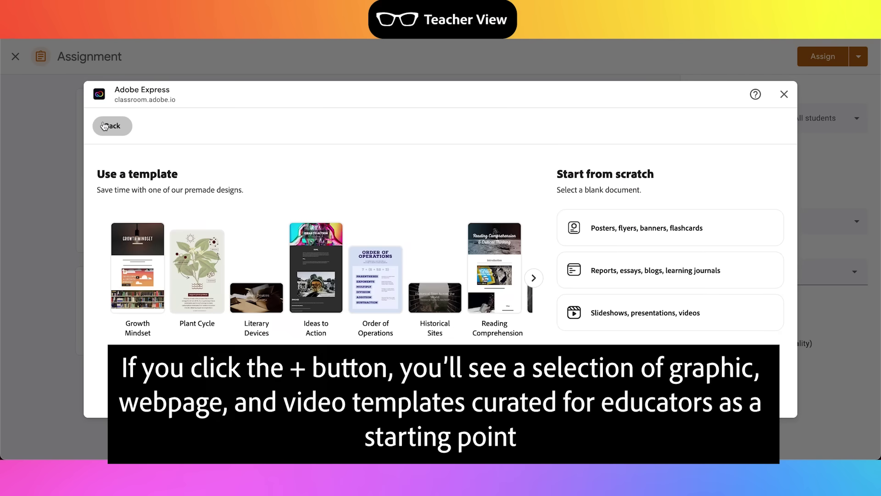
click(537, 281)
click(538, 282)
click(537, 282)
click(537, 282)
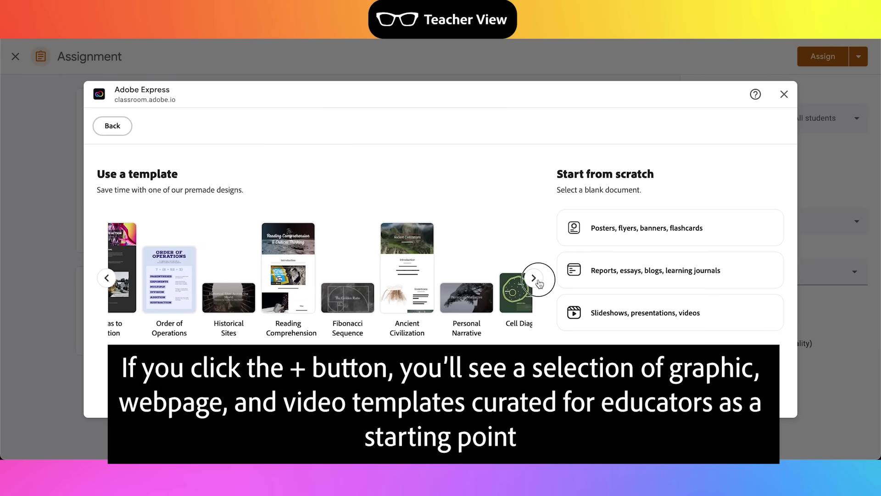
click(537, 282)
click(538, 281)
click(537, 282)
click(538, 282)
click(538, 282)
click(538, 282)
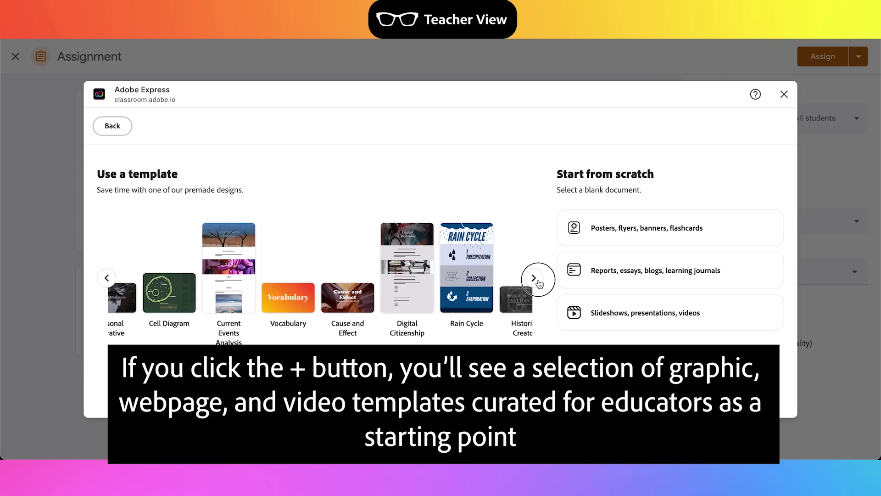
click(538, 282)
click(538, 282)
click(538, 282)
click(538, 282)
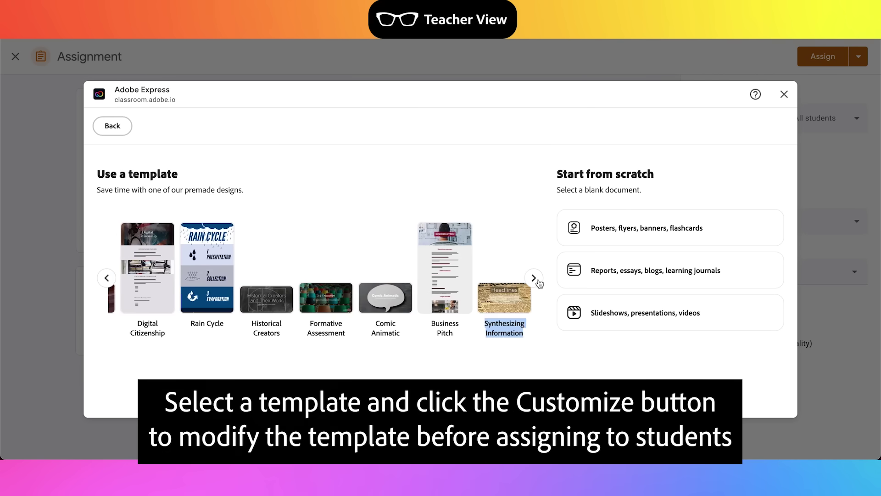
click(509, 297)
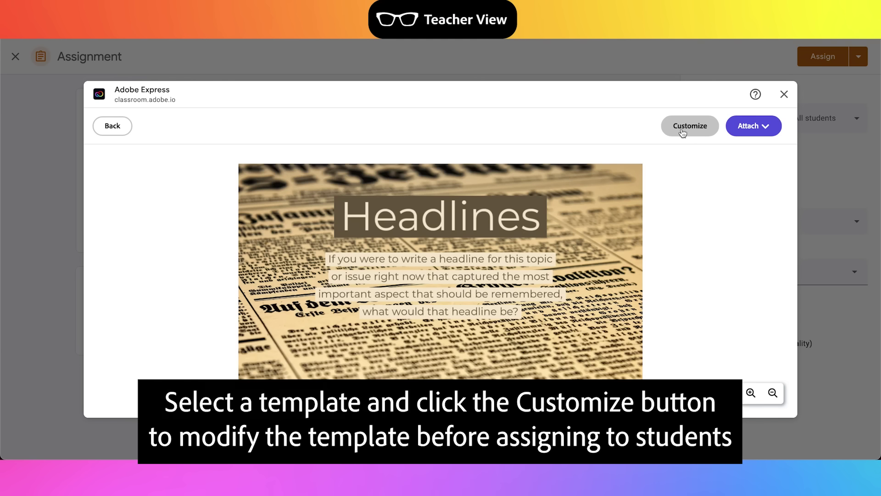
Step: Customize the template with heading 'Rosa Parks' and her 'never be fearful' quote, then replace the newspaper background
click(696, 132)
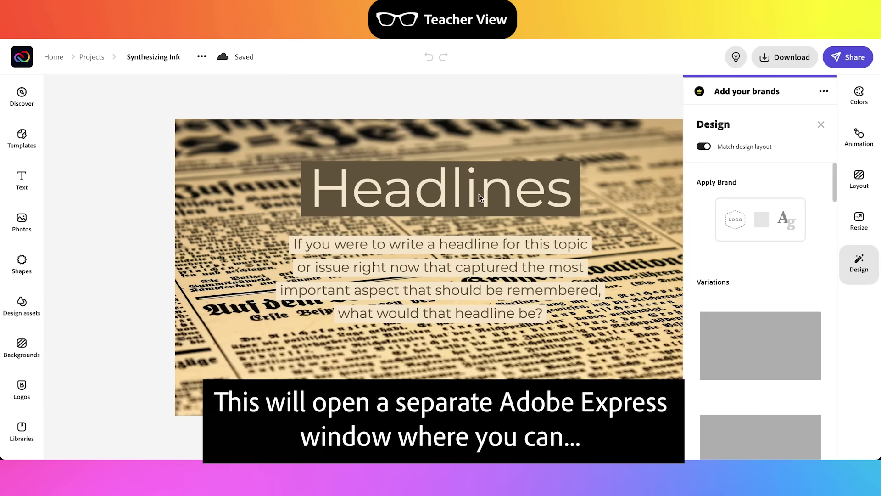
click(440, 188)
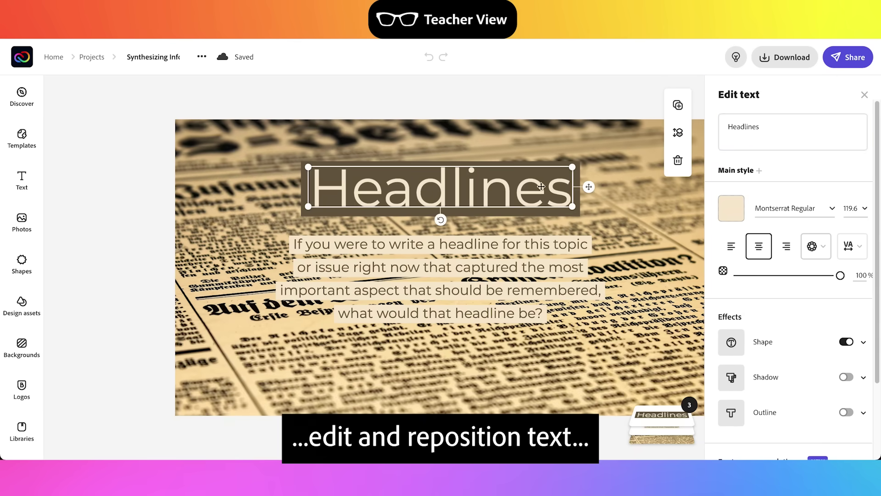
text(Rosa Parks)
click(441, 278)
text("You must never be f)
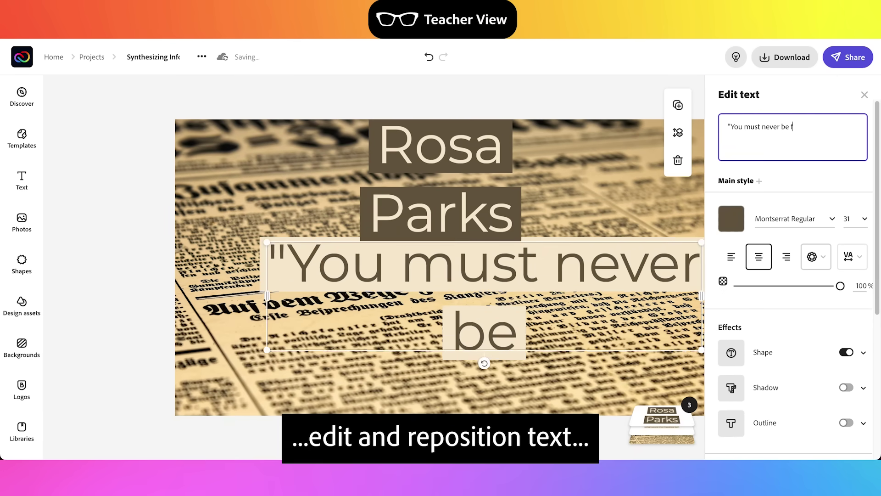
text(earful about what you are doing when it is right.")
click(643, 207)
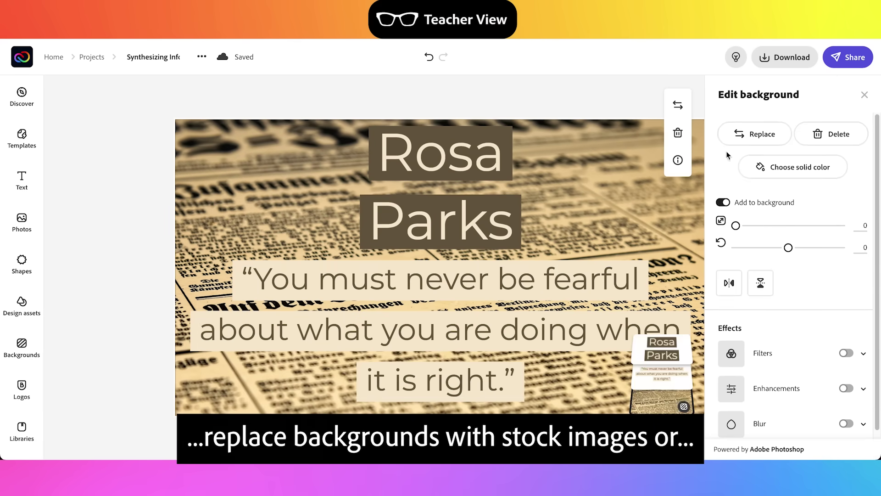
click(770, 146)
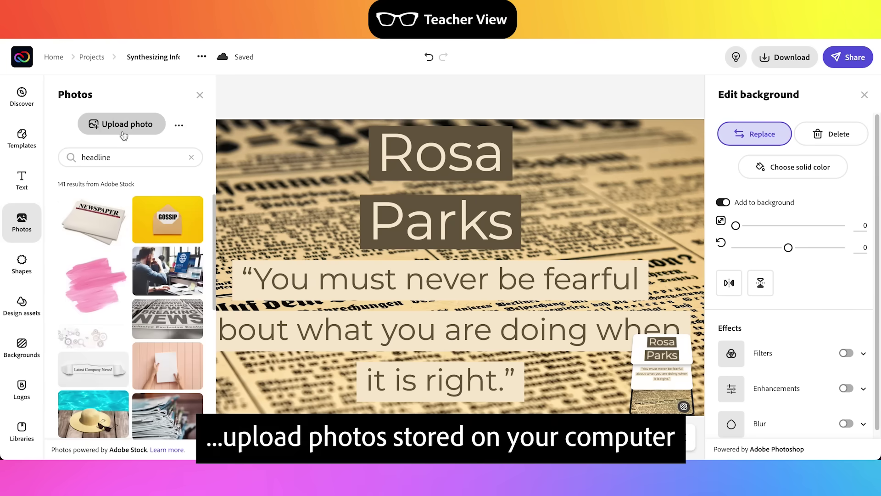
Step: Upload Rosa Parks Photo.jpeg and use it as the design's background
click(123, 134)
click(348, 141)
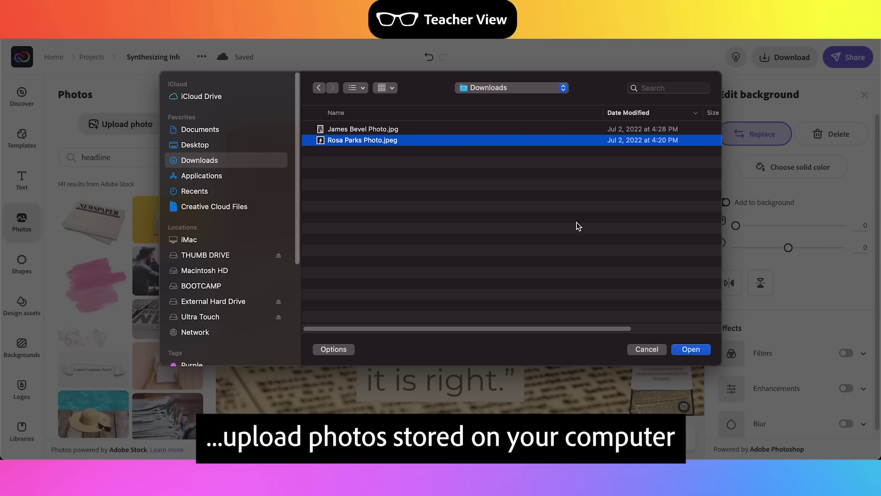
click(692, 352)
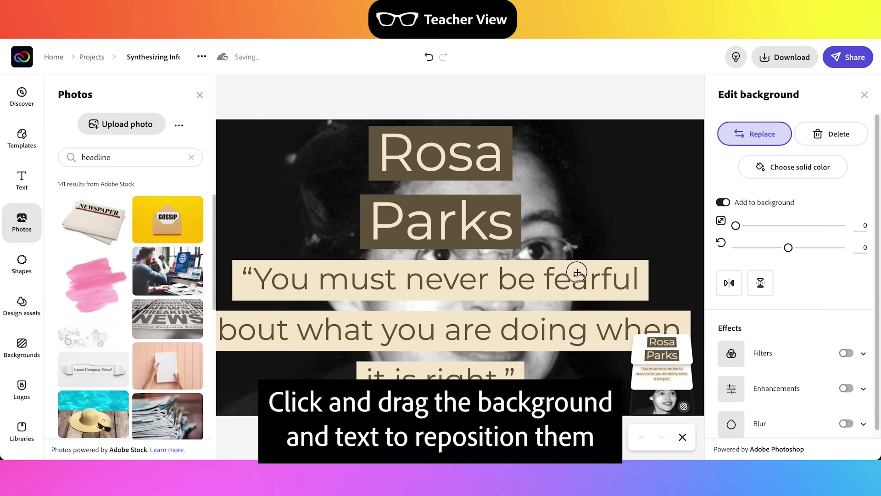
Step: Move the name left and the quote lower right, then rename the project 'Civil Disobedience - H…'
drag(478, 223, 346, 235)
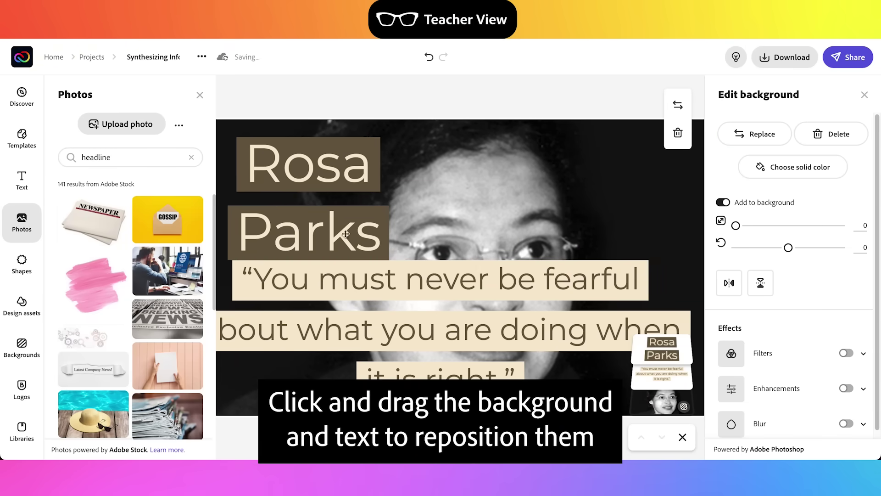
drag(220, 278, 482, 371)
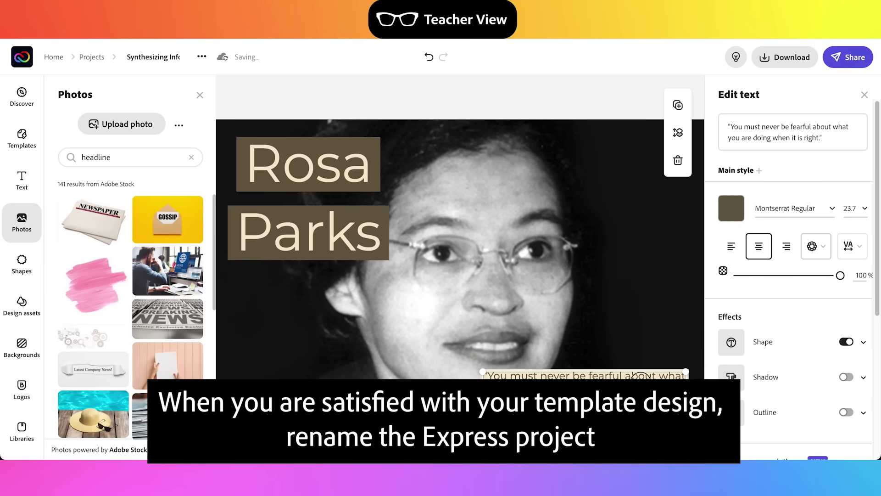
click(131, 64)
text(Civil Disobedience - H)
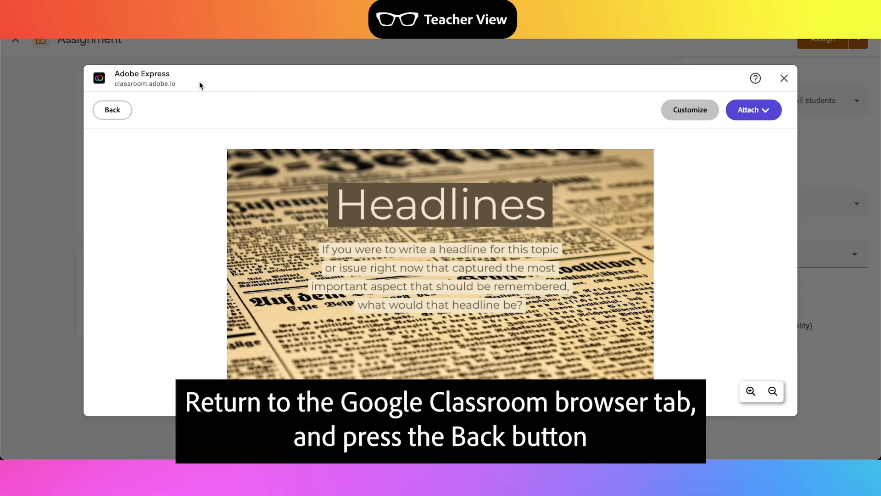
Step: Attach the new Rosa Parks project to the assignment as a copy for each student
click(118, 113)
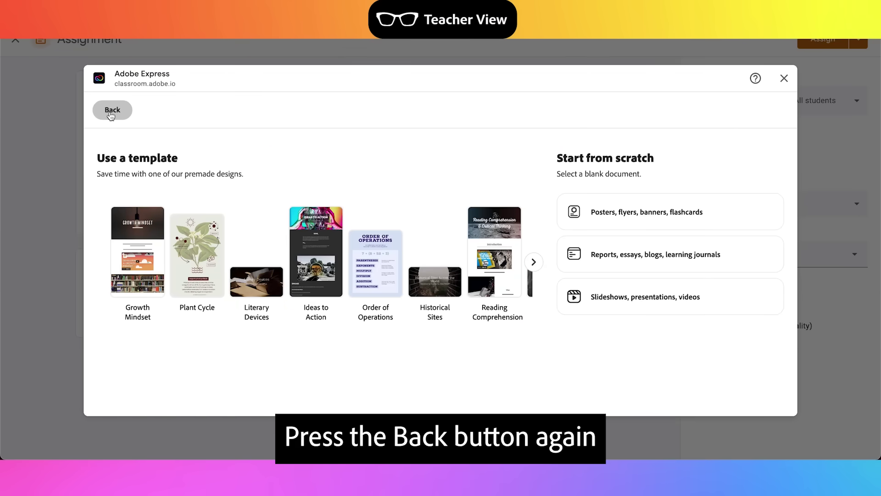
click(111, 112)
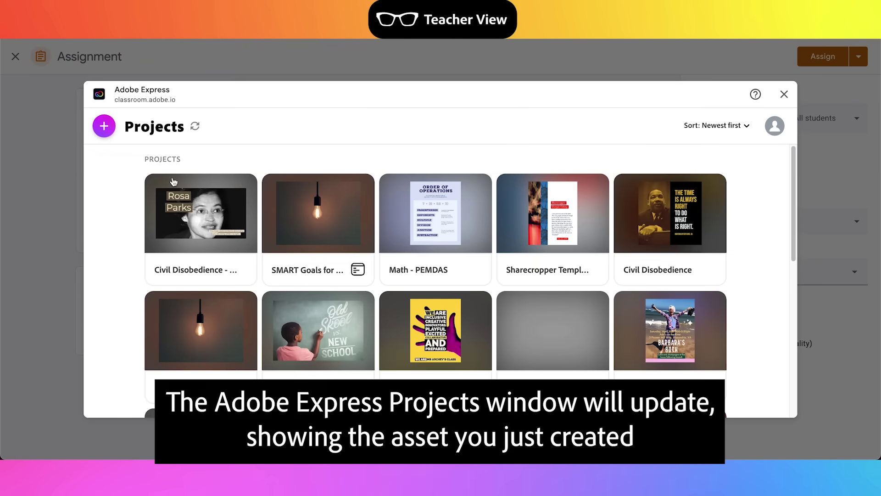
mouse_move(195, 210)
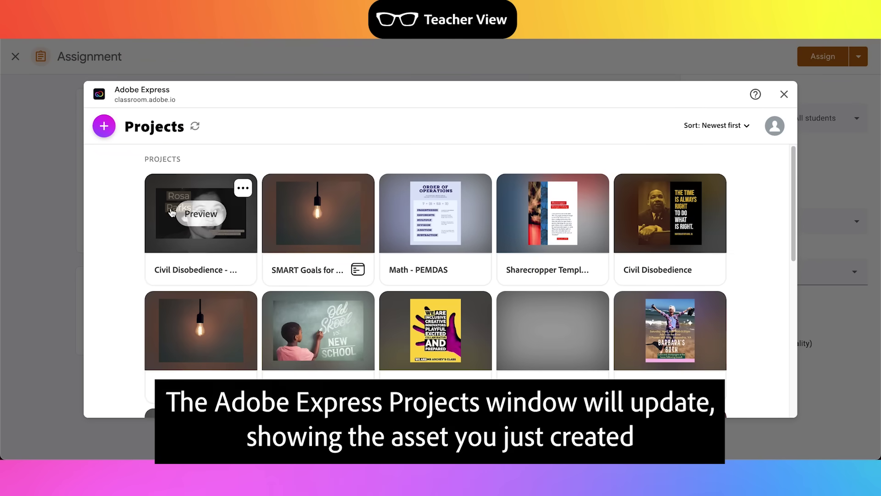
click(201, 214)
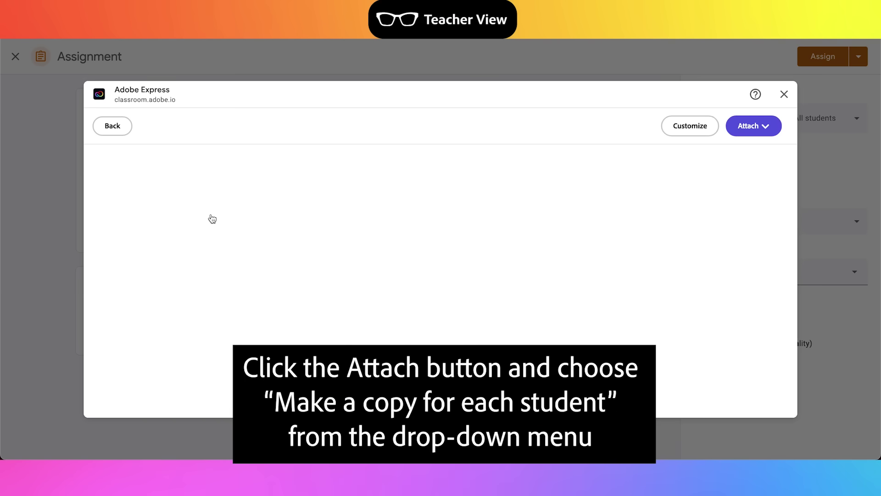
click(772, 131)
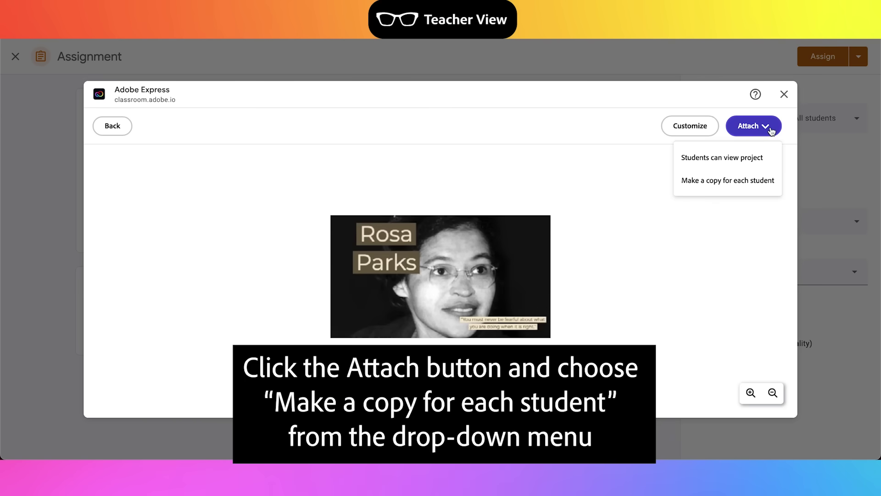
click(766, 184)
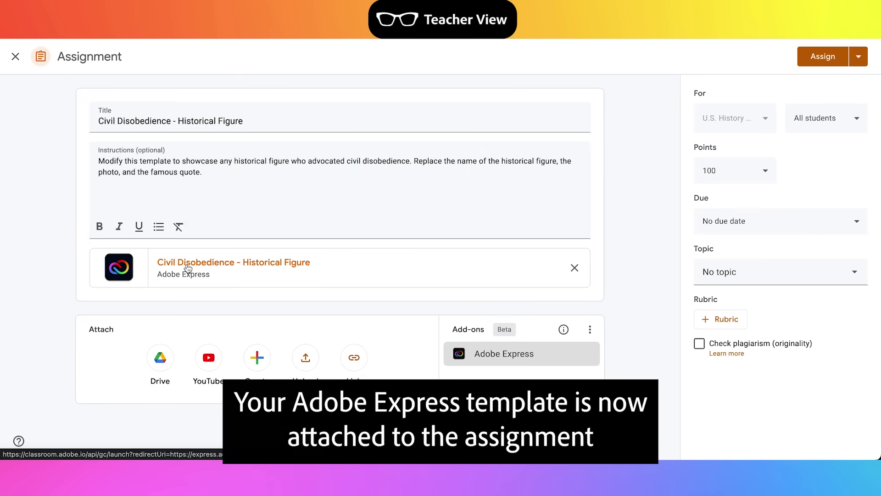
Step: Set the assignment due date to Sep 13, 2022 at 11:59 PM
click(757, 224)
click(747, 262)
click(757, 352)
click(755, 301)
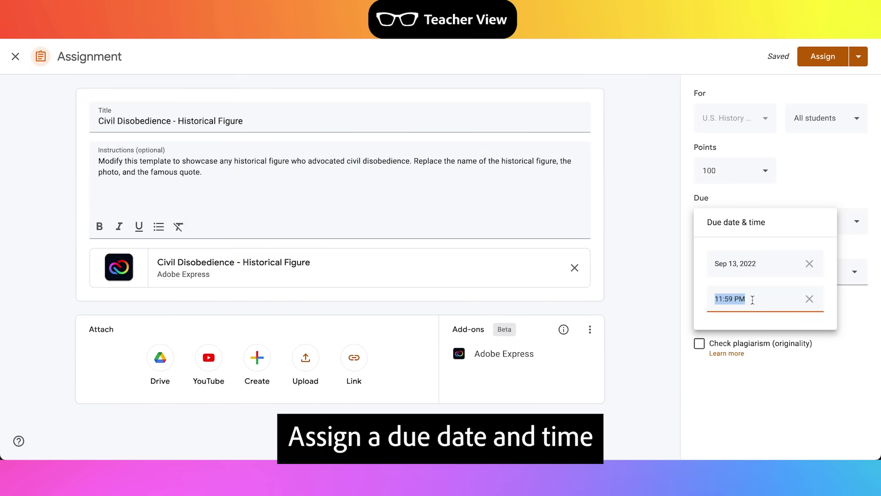
click(798, 363)
click(753, 273)
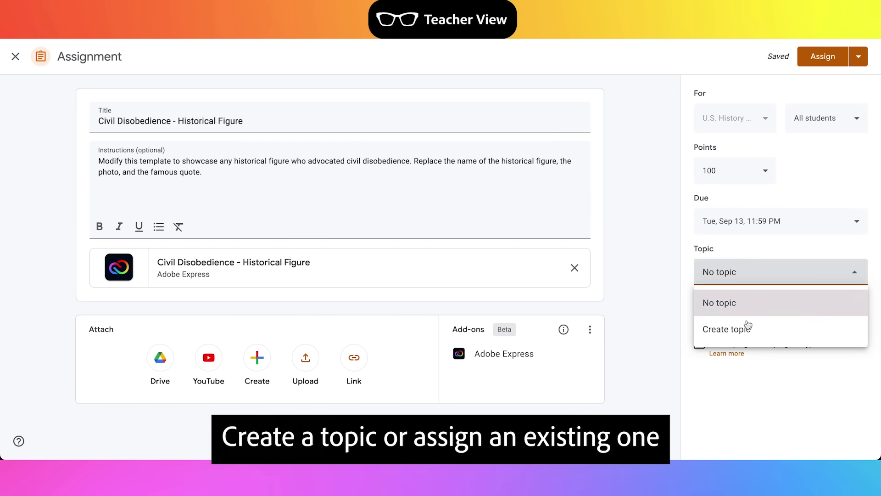
Step: File the assignment under a new 'Civil Disobedience' topic and assign it to the class
click(741, 330)
text(Civil Disobedience)
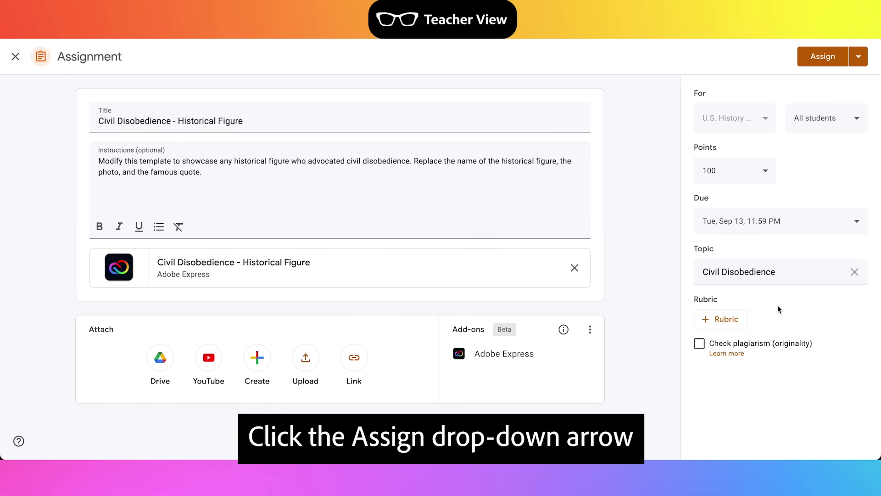
click(858, 57)
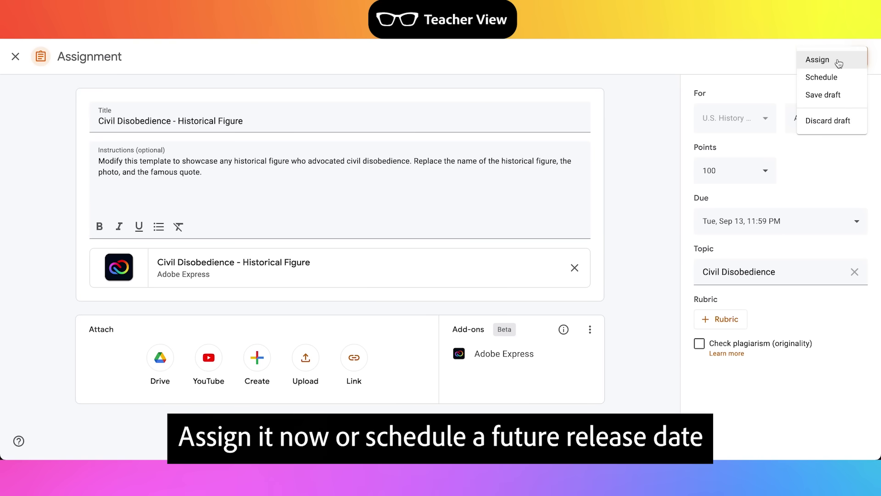
click(839, 63)
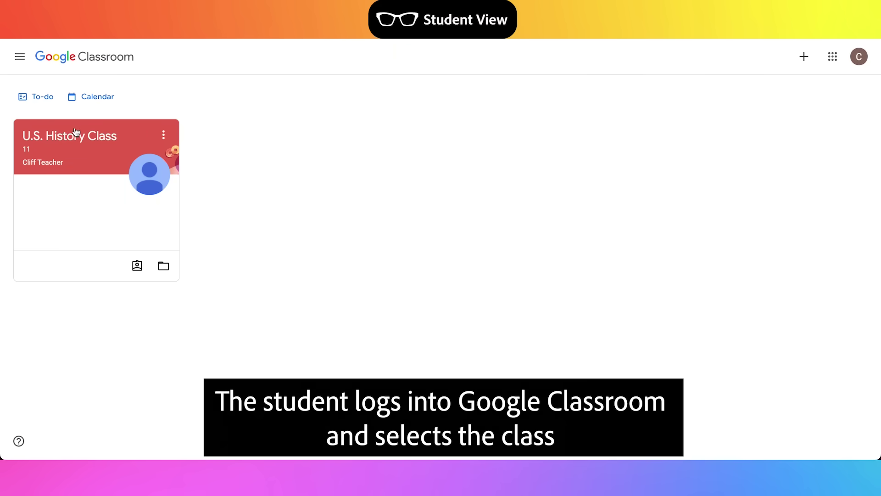
Step: As the student, open the Civil Disobedience assignment's Adobe Express attachment and make an editable copy
click(88, 138)
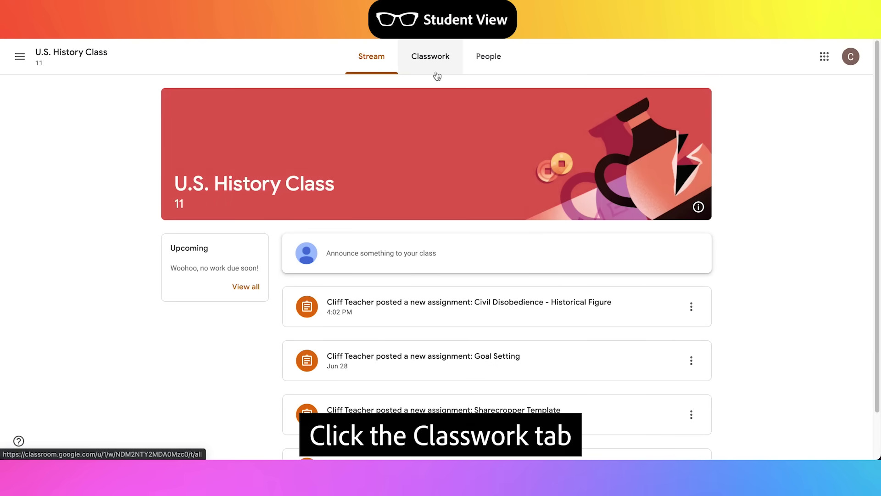
click(438, 71)
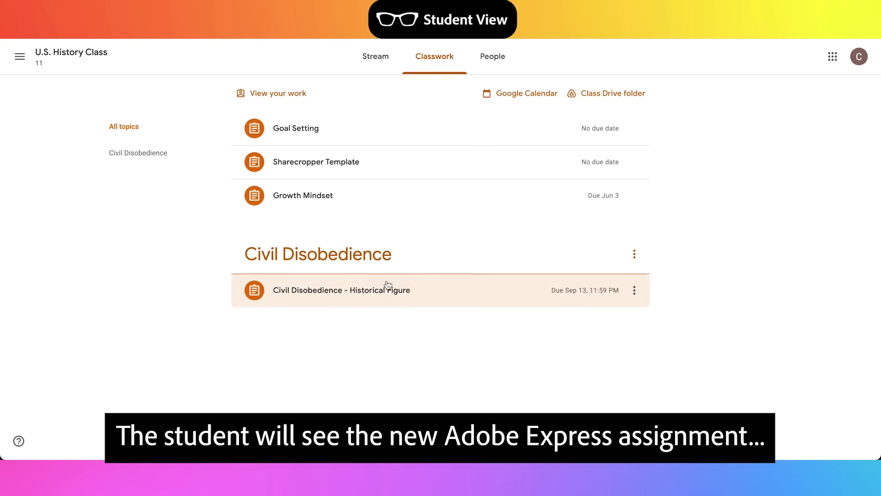
click(403, 293)
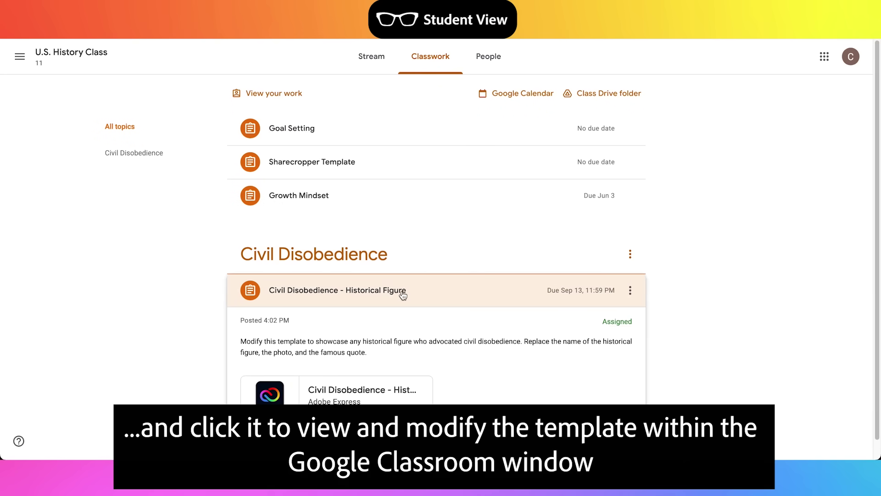
scroll(403, 301, down, 1)
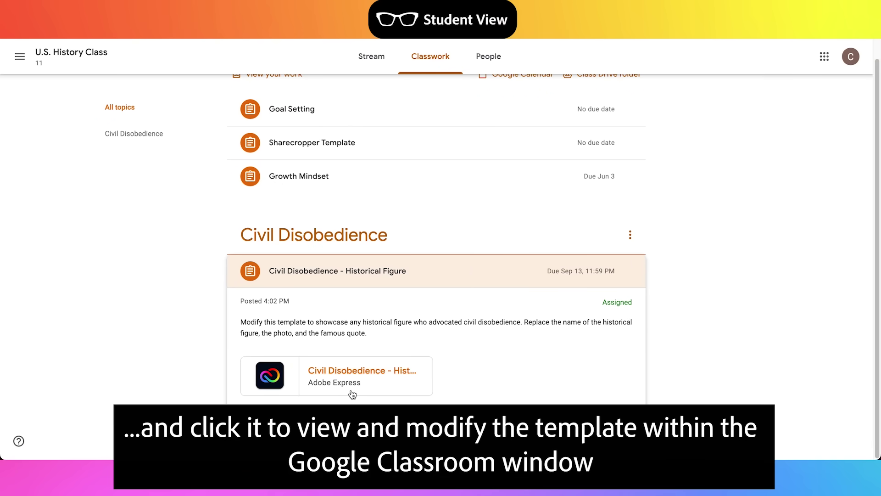
click(368, 375)
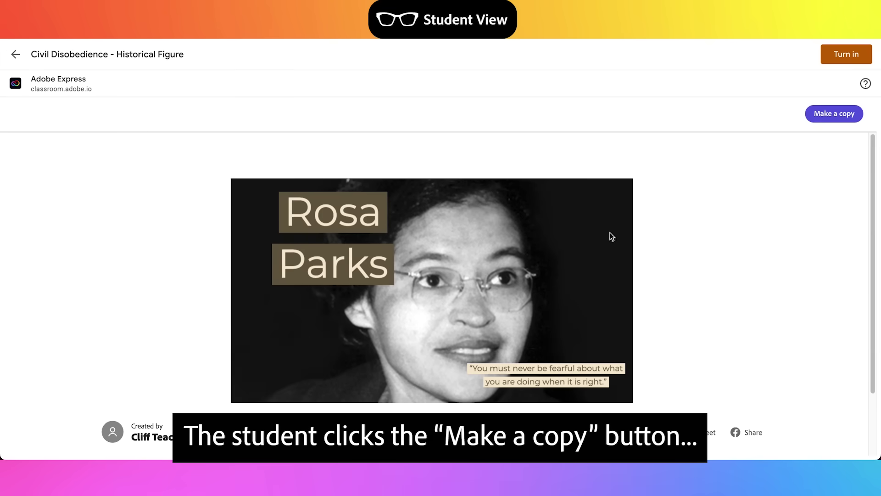
click(845, 114)
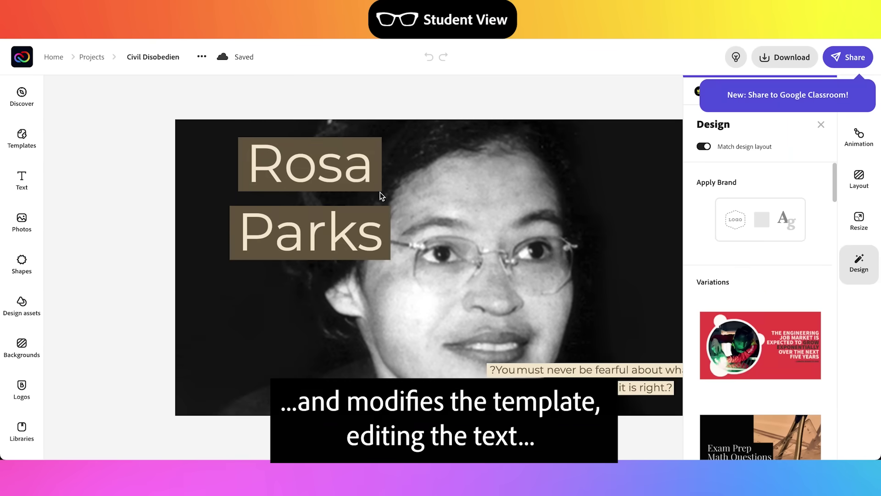
Step: Change the name to 'James Bevel' with his integrity quote and make James Bevel Photo.jpg the background
click(354, 177)
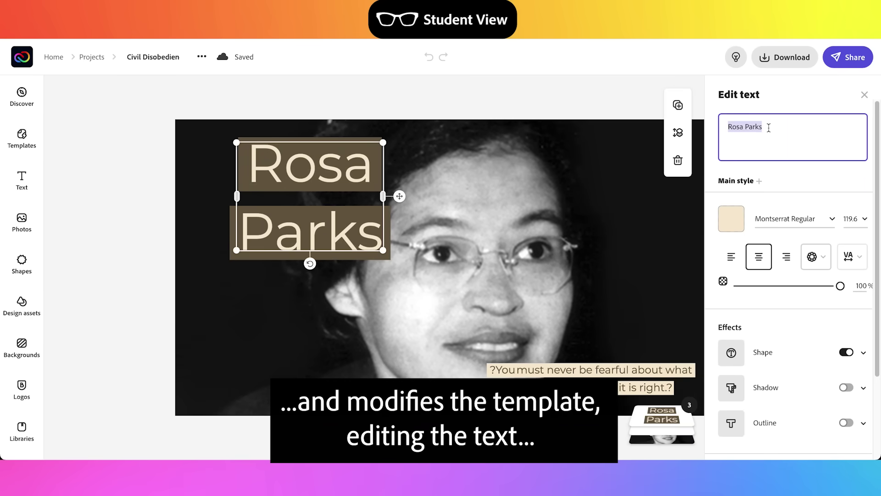
text(James Bevel)
text(I can agree in my heart that I can maintain integrity on the question of ending segregation.”)
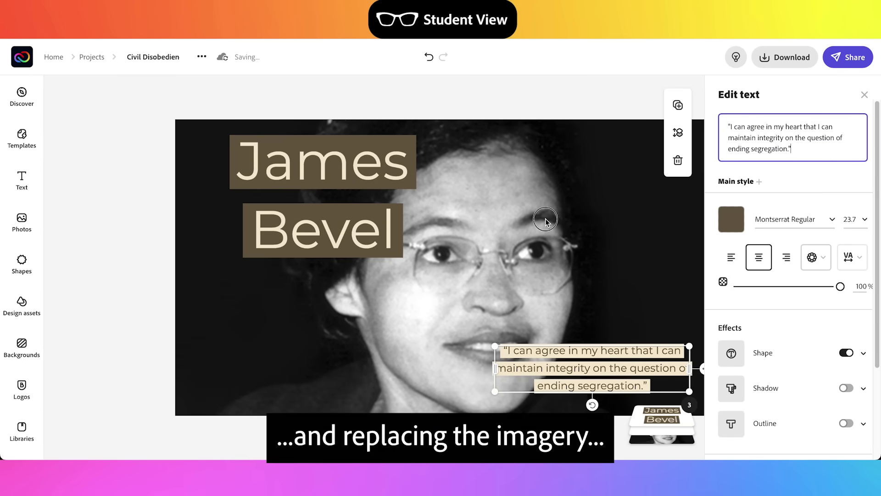
click(554, 218)
click(758, 134)
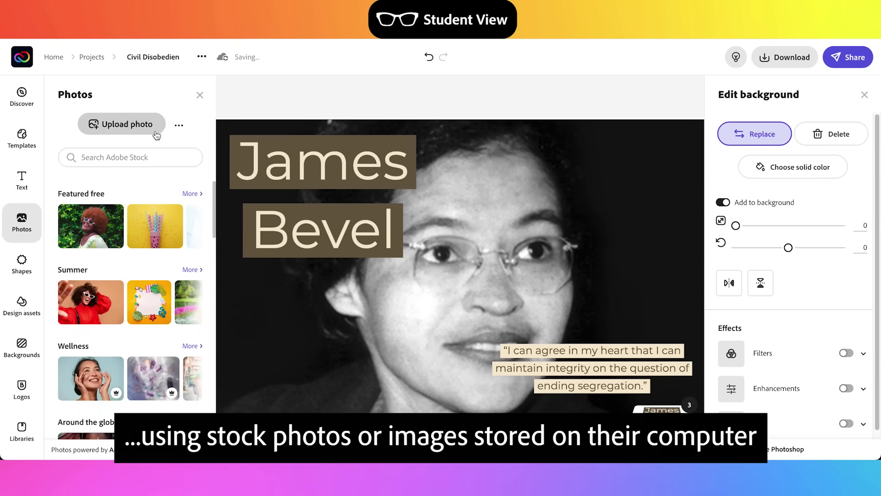
click(148, 128)
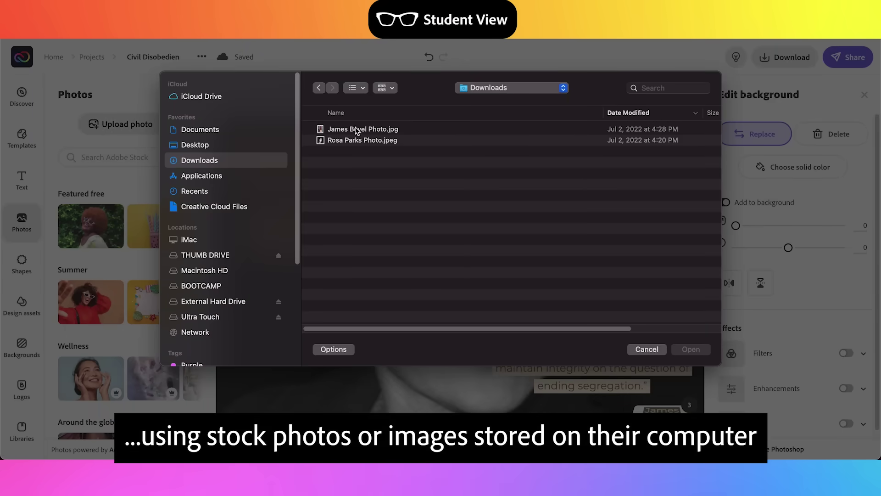
click(356, 131)
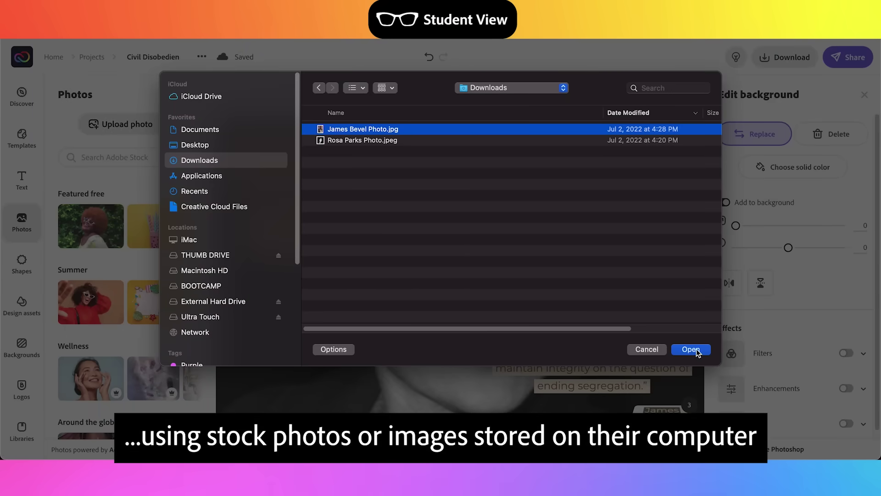
click(692, 350)
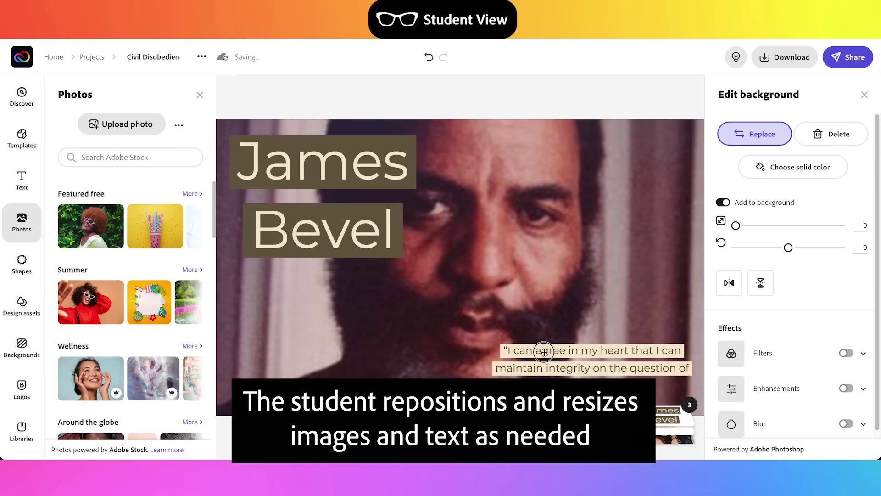
Step: Shift the background photo slightly lower and shrink the James Bevel name text
drag(545, 352, 540, 372)
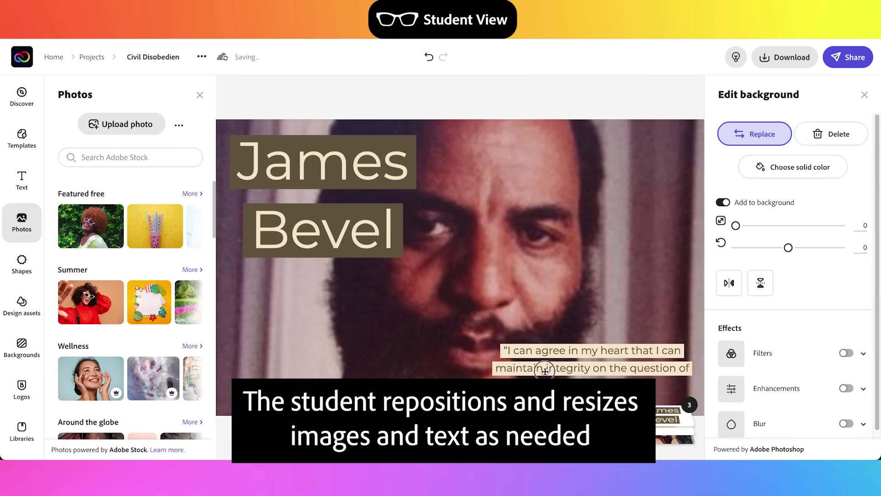
click(397, 252)
drag(414, 255, 365, 220)
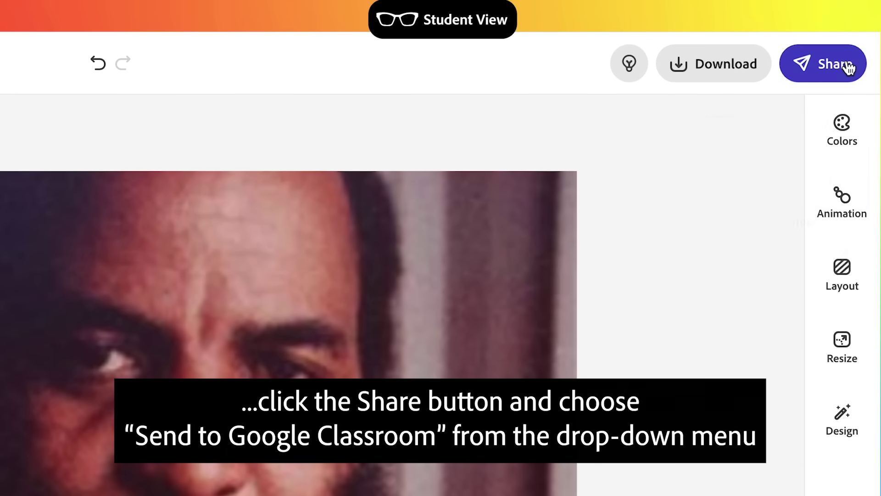
Step: Submit the James Bevel design via Share > Send to Google Classroom
click(849, 68)
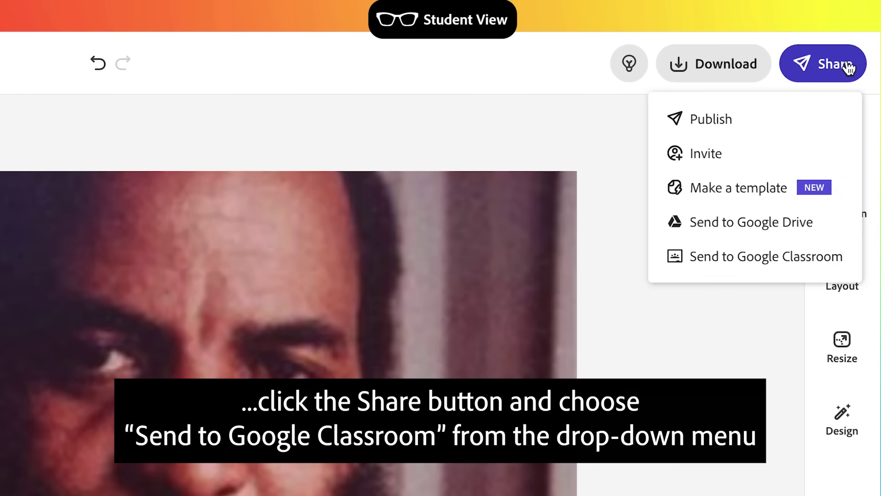
click(750, 259)
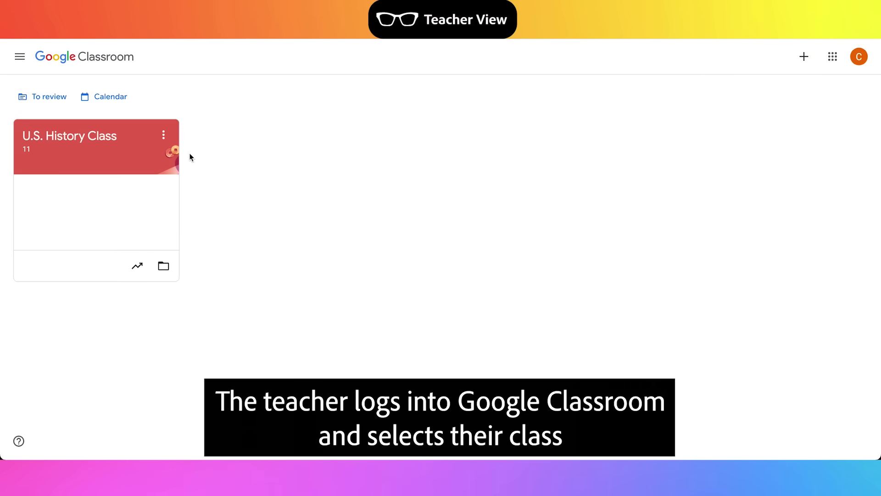
Step: From the U.S. History Class gradebook, open the student's turned-in Civil Disobedience submission
click(98, 139)
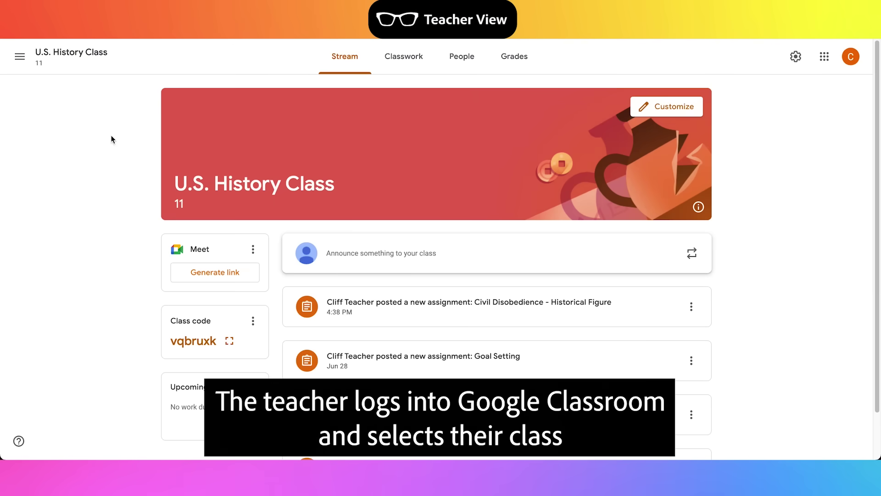
click(519, 60)
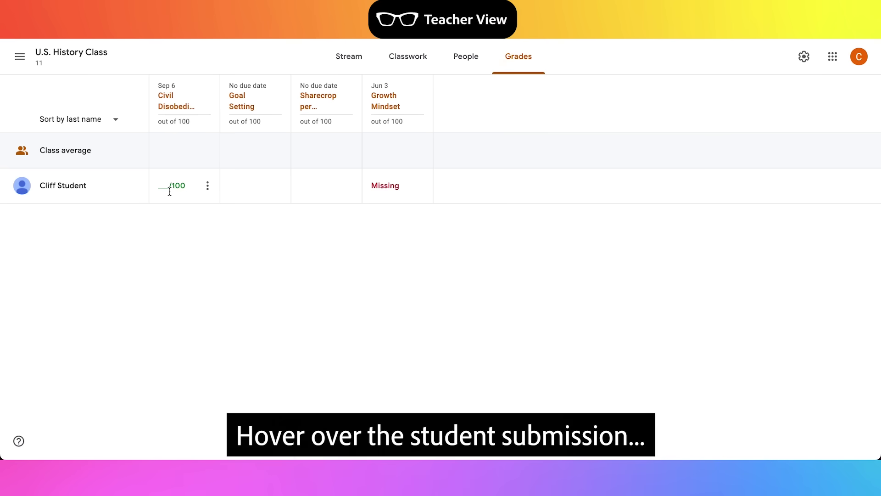
click(208, 185)
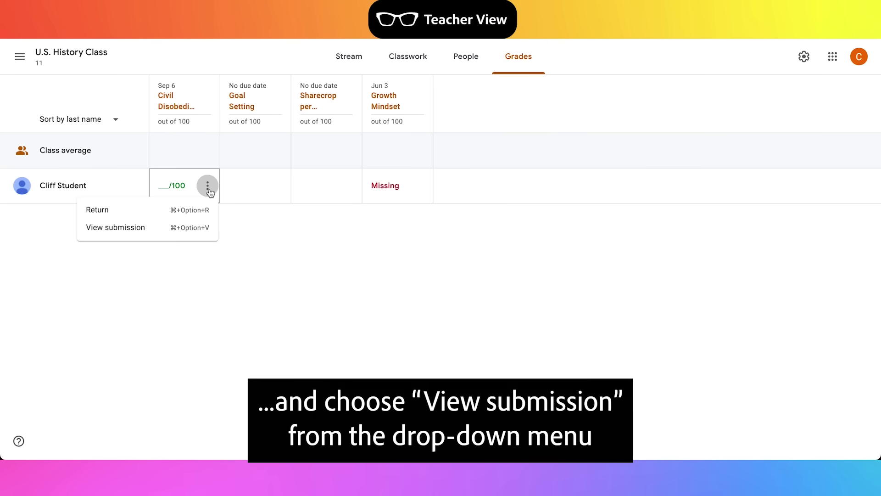
click(194, 230)
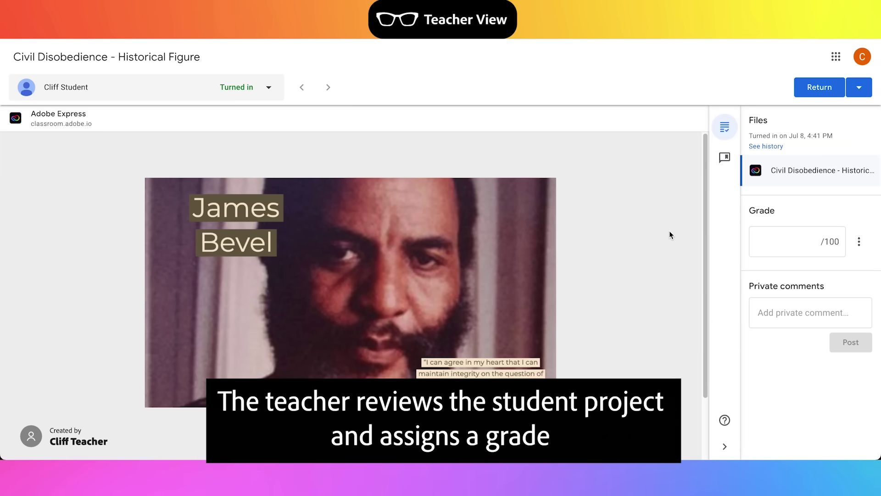
Step: Grade it 100 and post the private comment 'Great job! This is a new historical figure for me that I did not know about!'
click(807, 242)
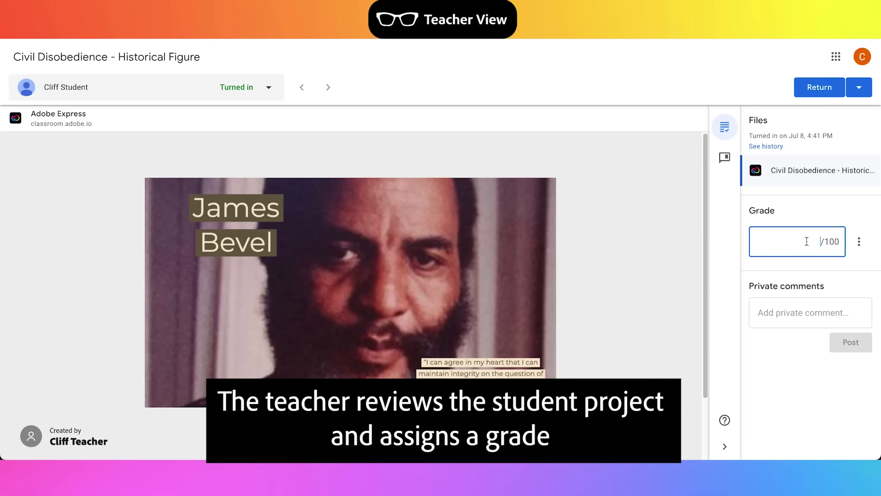
text(100)
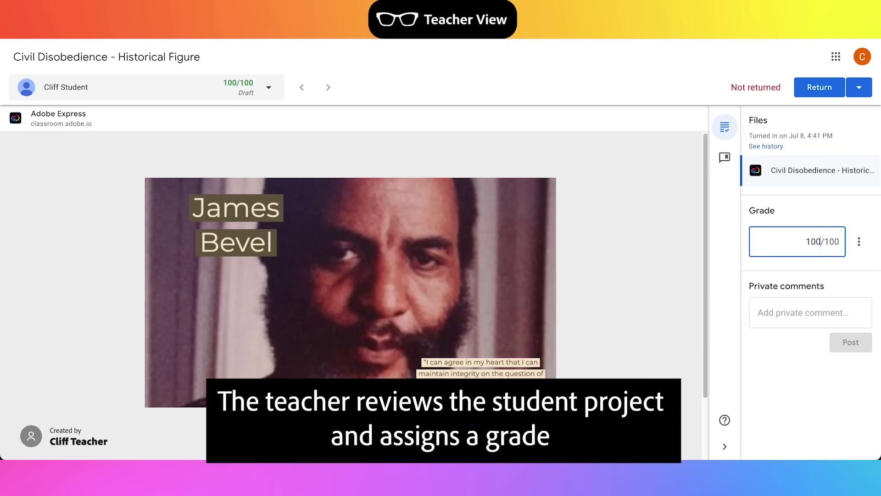
click(804, 311)
text(Great job! This is a new historical figure for me)
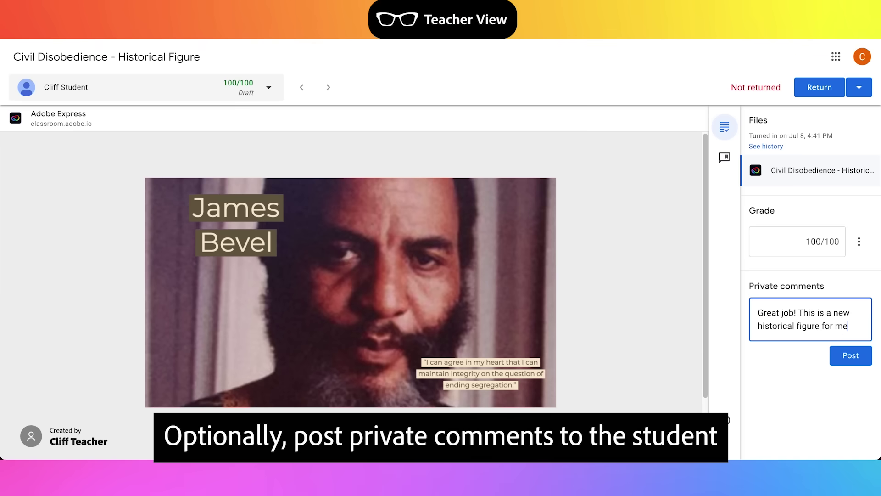
text( that I did not know about!)
click(850, 385)
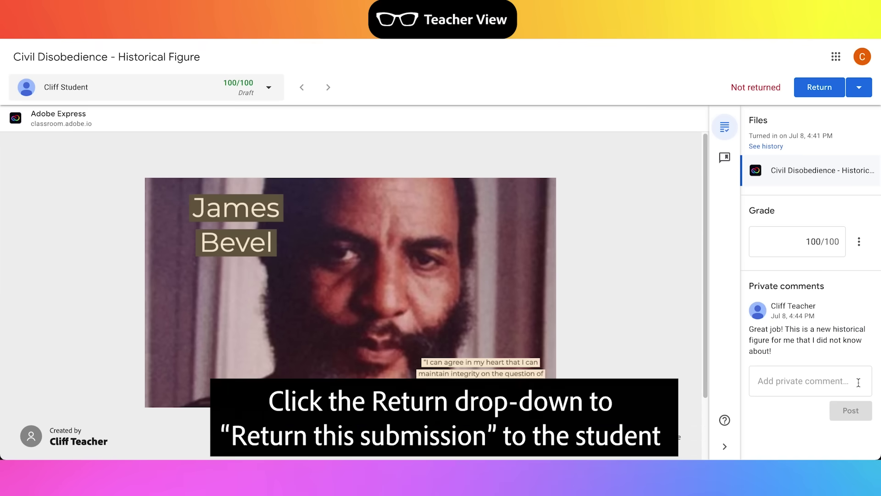
Step: Return this single graded submission to the student
click(851, 91)
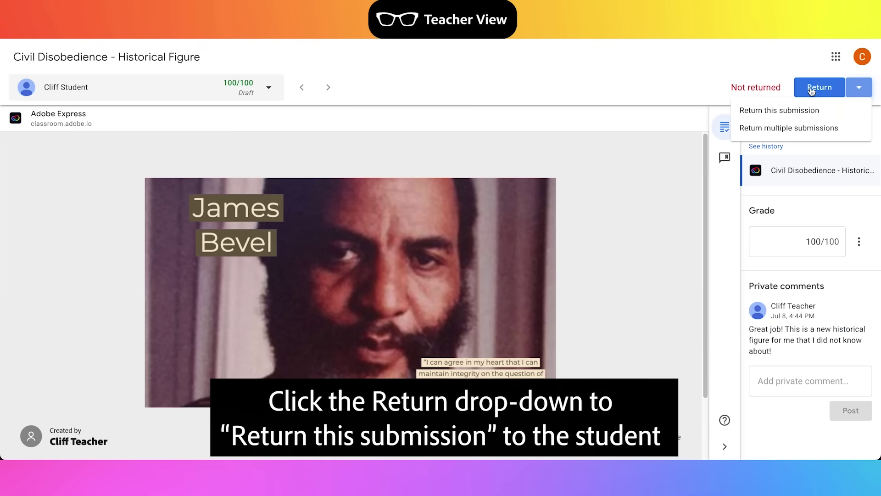
click(793, 110)
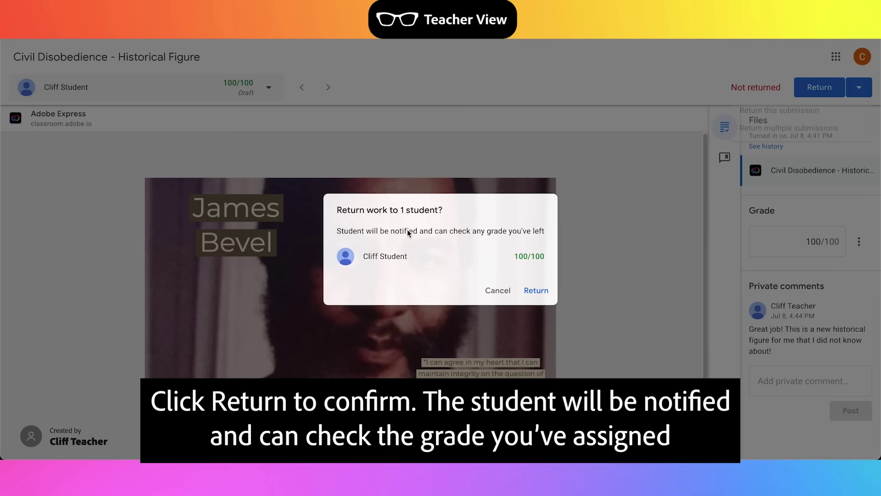
click(540, 293)
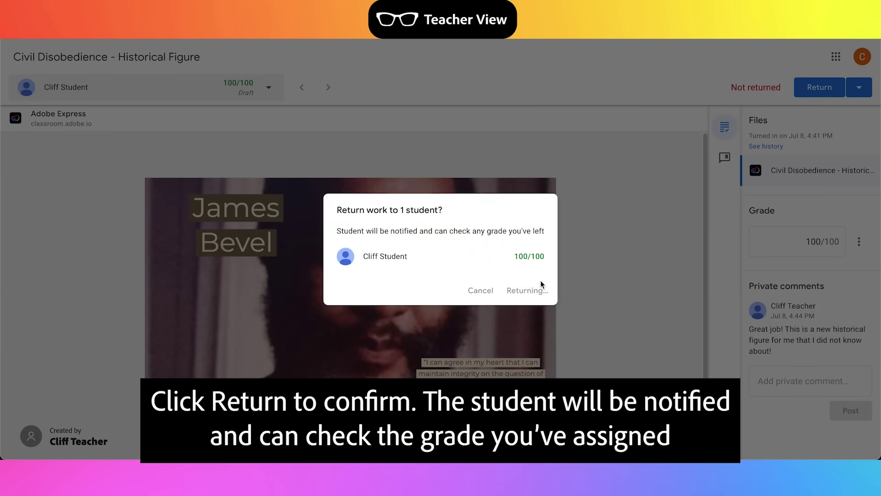